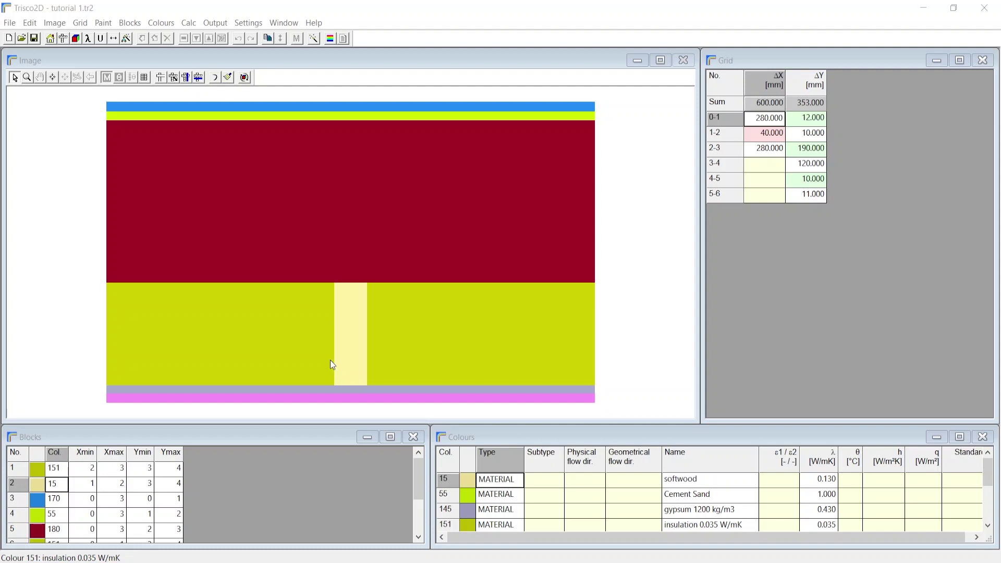
# Step: Choose linear thermal transmittance as the derived thermal property to calculate
pyautogui.click(32, 24)
pyautogui.click(69, 90)
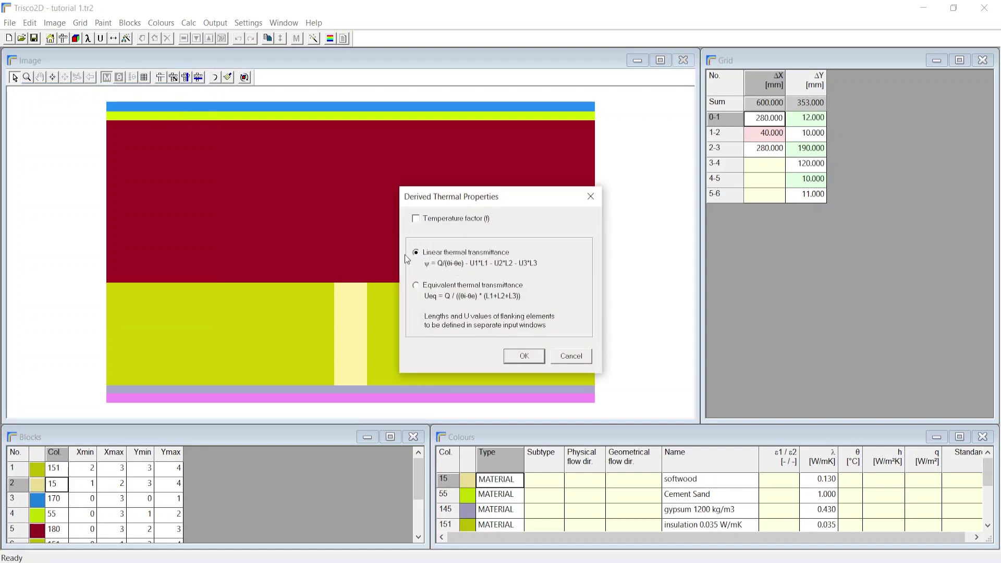
pyautogui.click(526, 356)
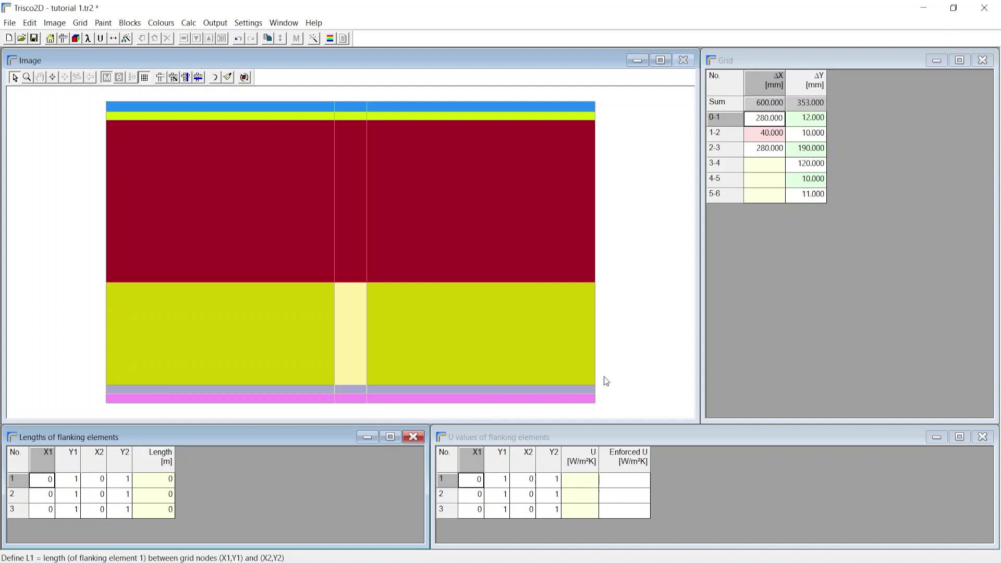
# Step: Give flanking element 1 a 0.6 m length from node (0,4) to (3,4) and U value 0.260 along the left edge
pyautogui.click(68, 485)
pyautogui.click(38, 483)
pyautogui.click(108, 385)
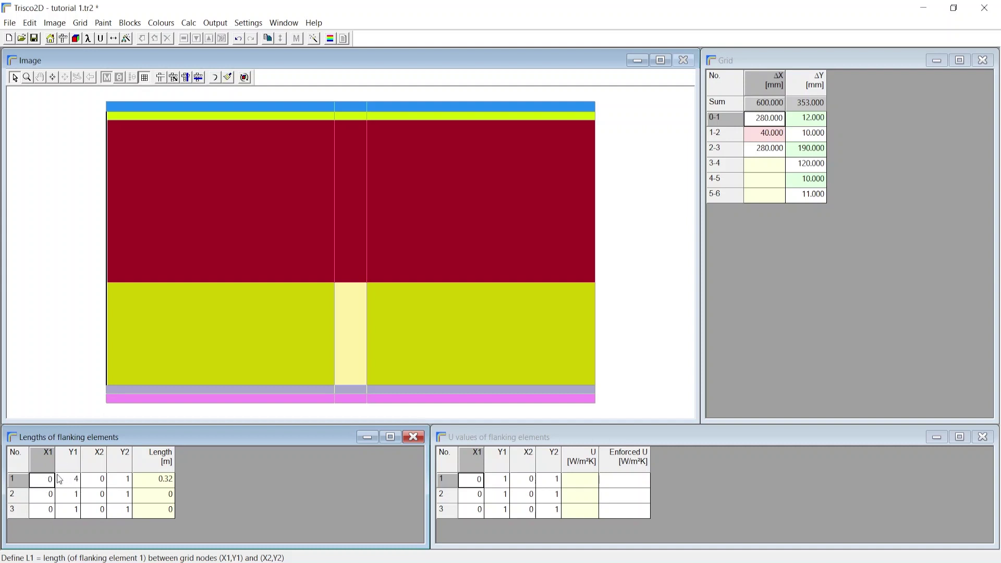
pyautogui.click(103, 483)
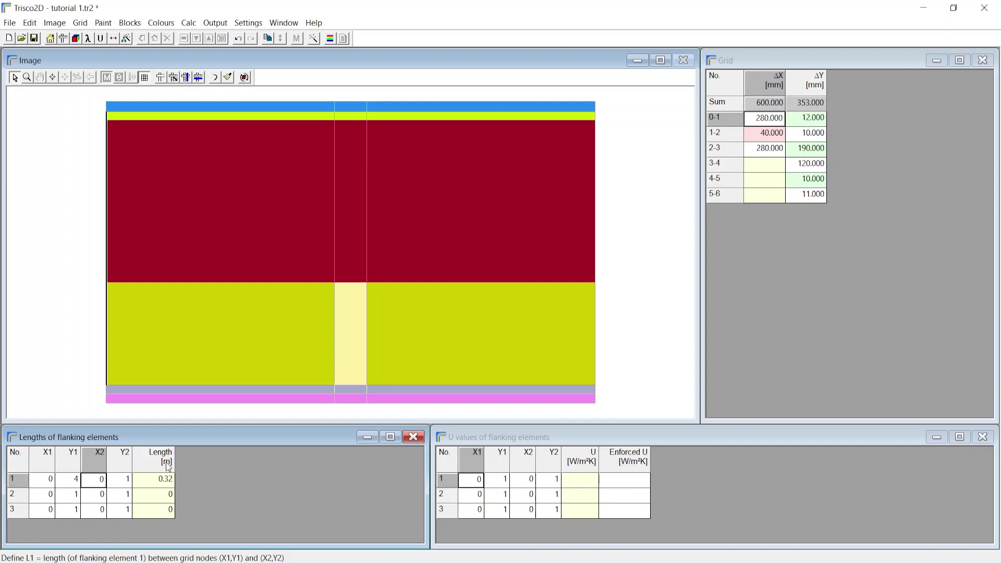
pyautogui.click(596, 385)
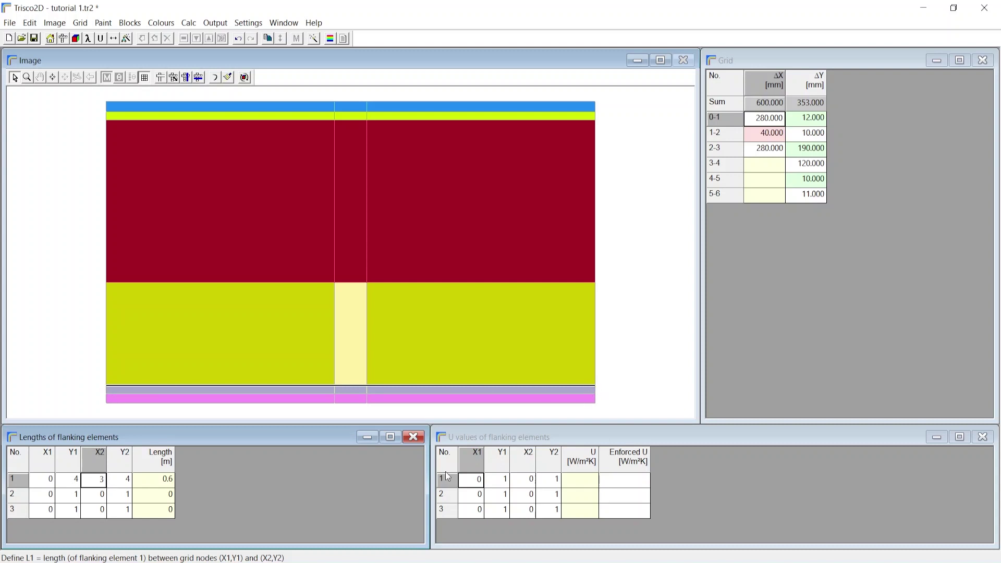
pyautogui.click(476, 484)
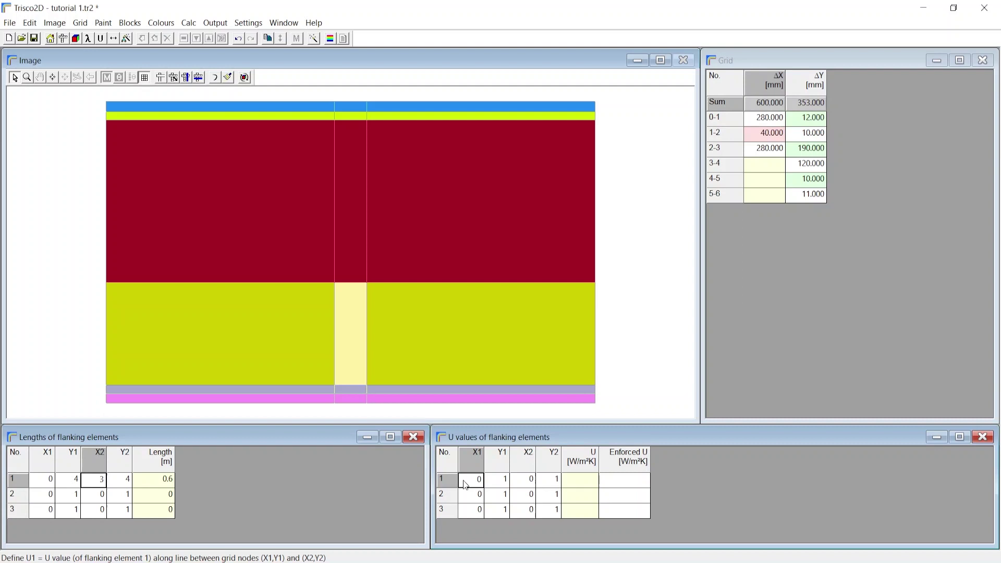
pyautogui.click(108, 394)
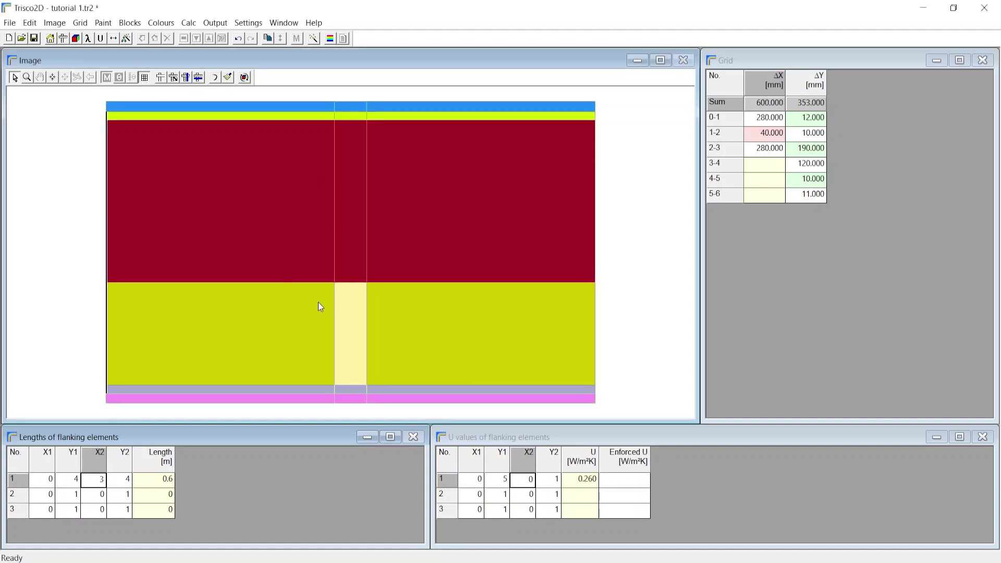
# Step: Auto-split the wall into a calculation grid with a 1 mm base size
pyautogui.click(80, 23)
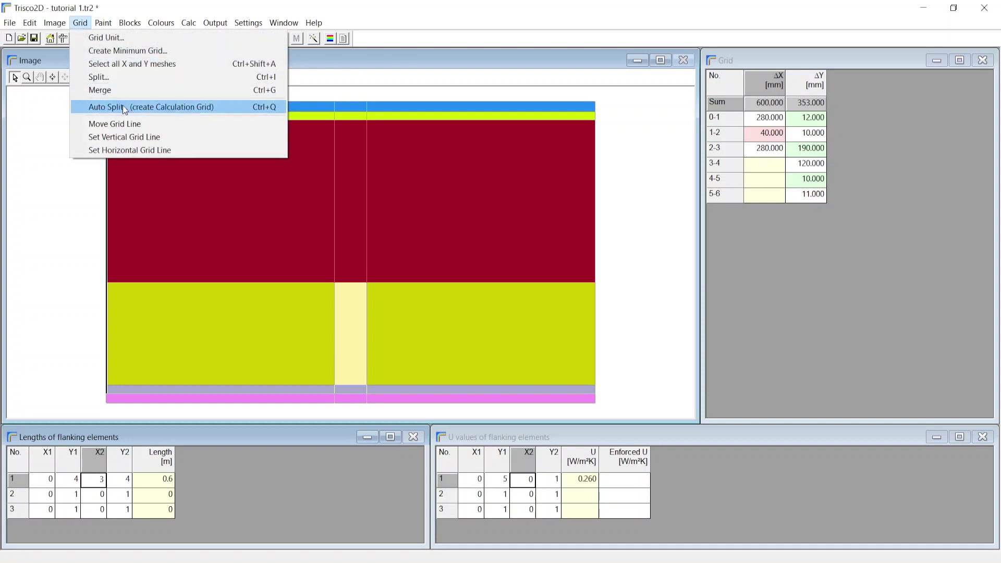
pyautogui.click(212, 108)
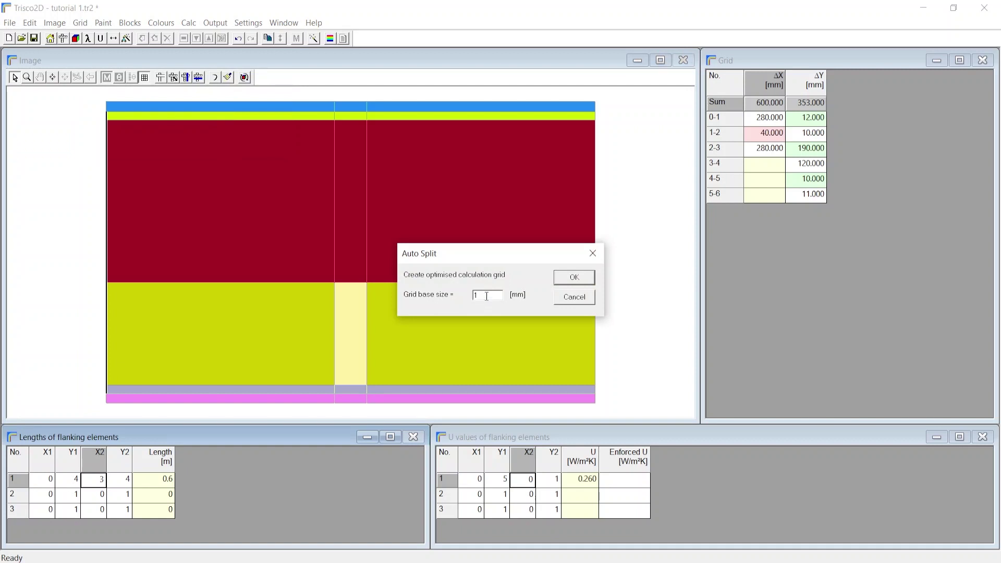
pyautogui.click(561, 279)
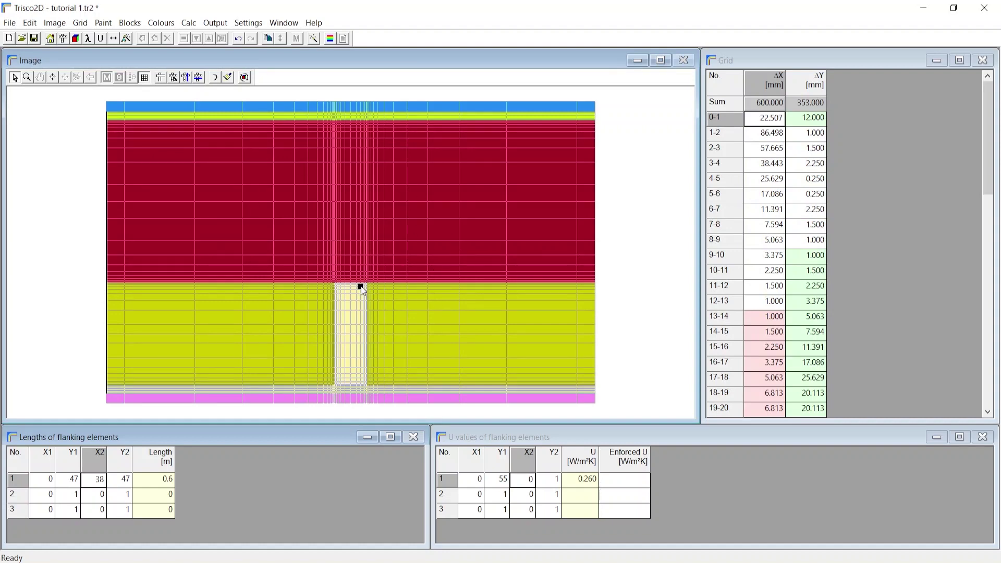
pyautogui.scroll(3, 332, 284)
pyautogui.scroll(2, 331, 279)
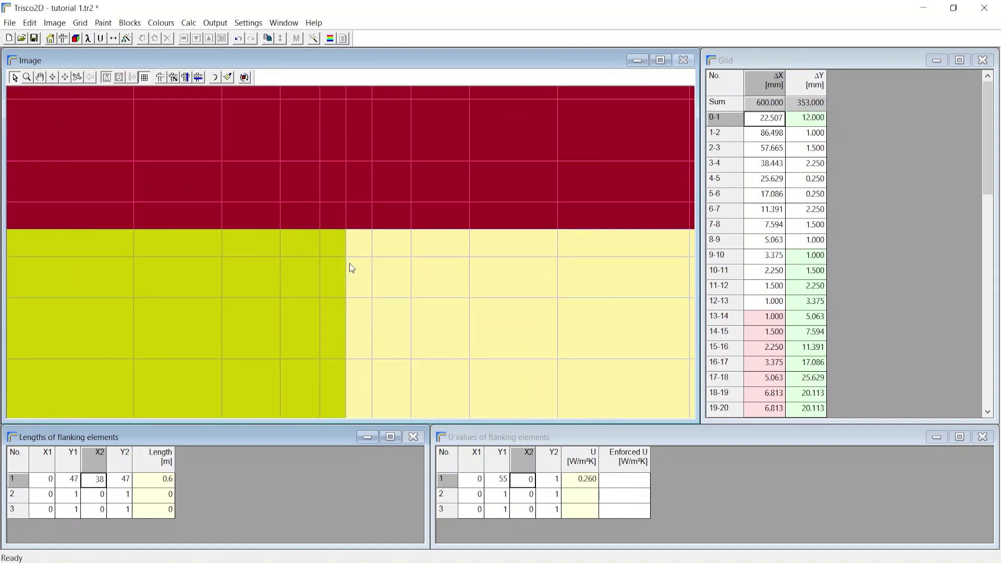
pyautogui.scroll(-5, 344, 234)
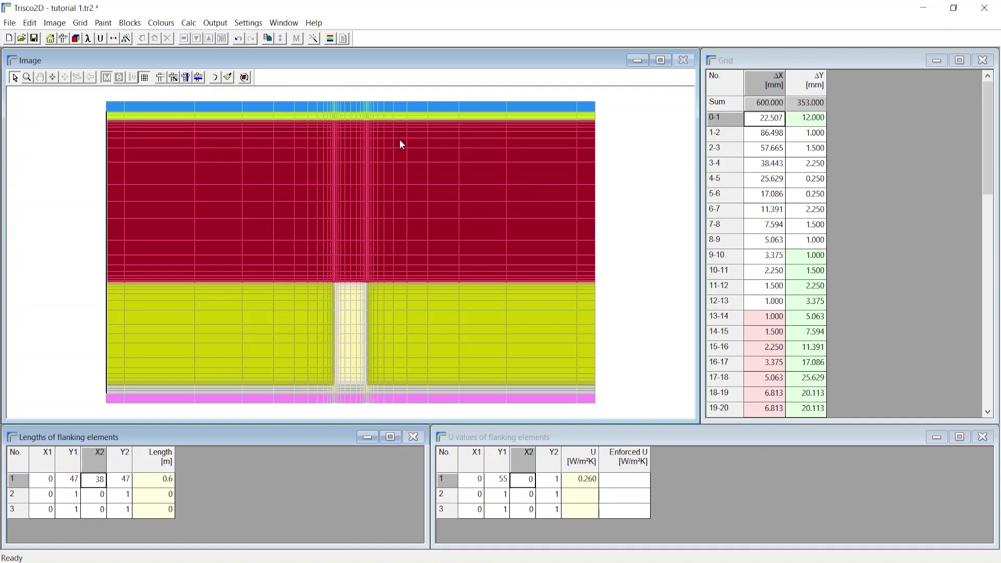
# Step: Reduce the calculation grid back to its minimum grid lines
pyautogui.click(276, 133)
pyautogui.scroll(-4, 451, 275)
pyautogui.click(86, 23)
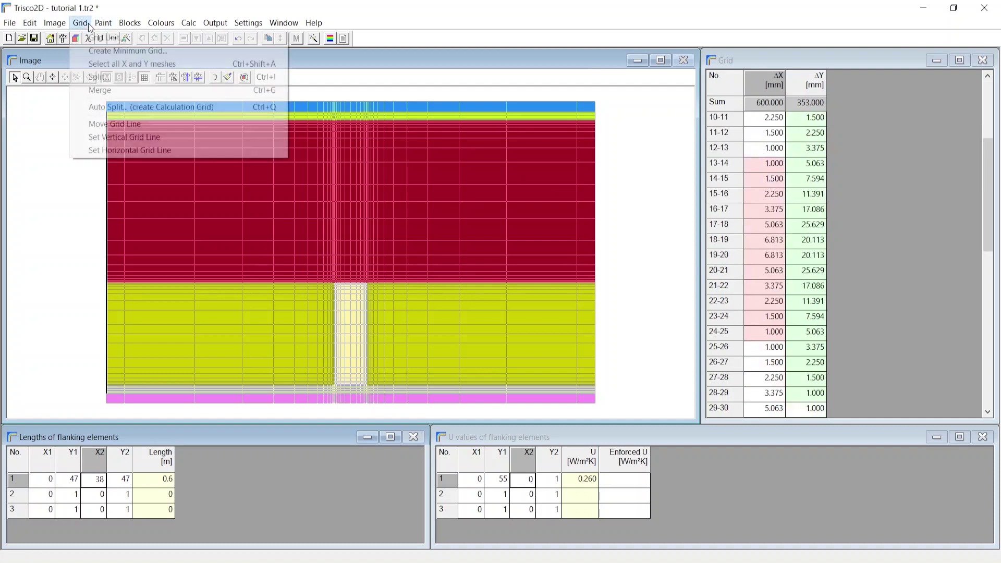
pyautogui.click(103, 51)
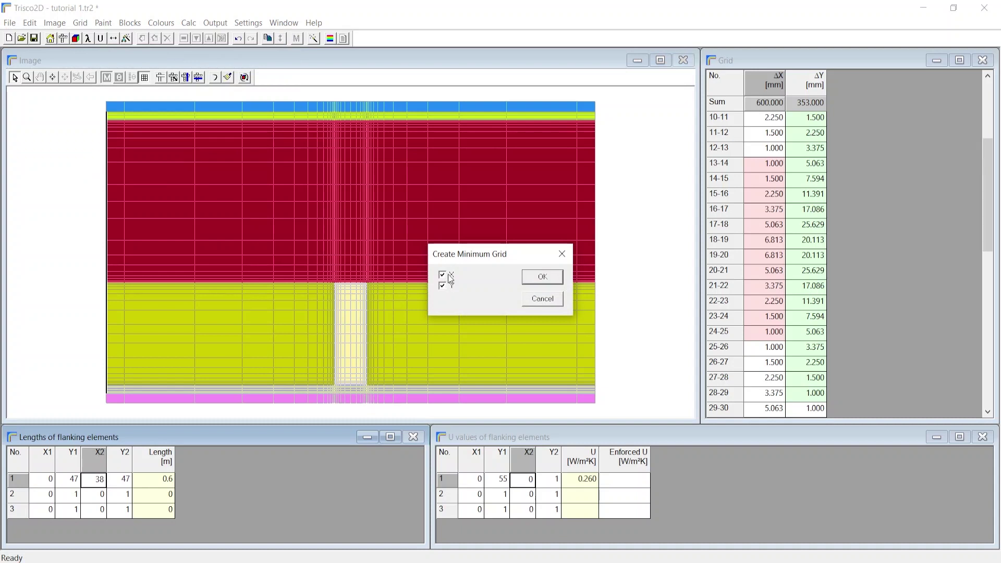
pyautogui.click(541, 277)
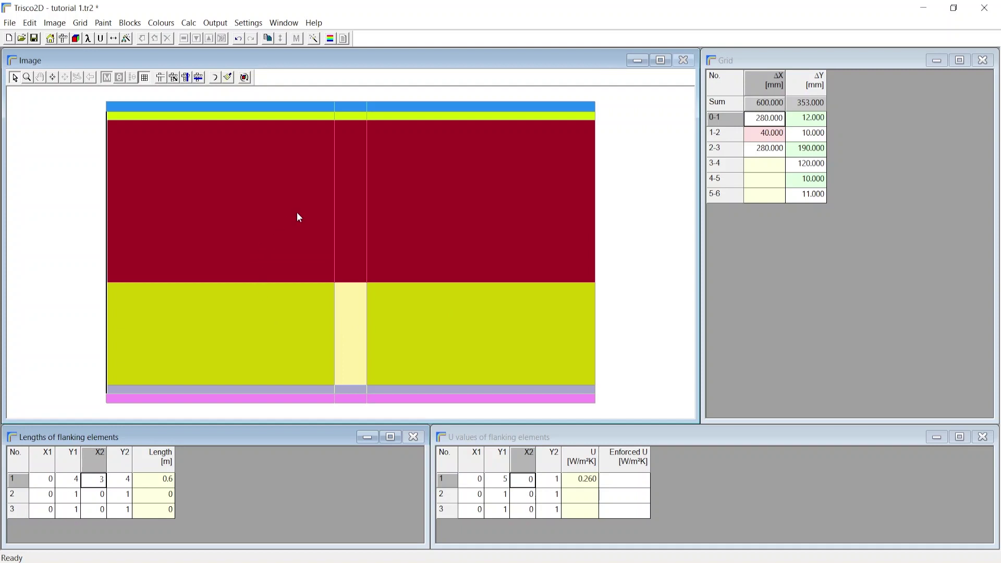
# Step: Add two vertical grid lines, then reapply the minimum grid for 280, 40 and 280 mm columns
pyautogui.click(186, 77)
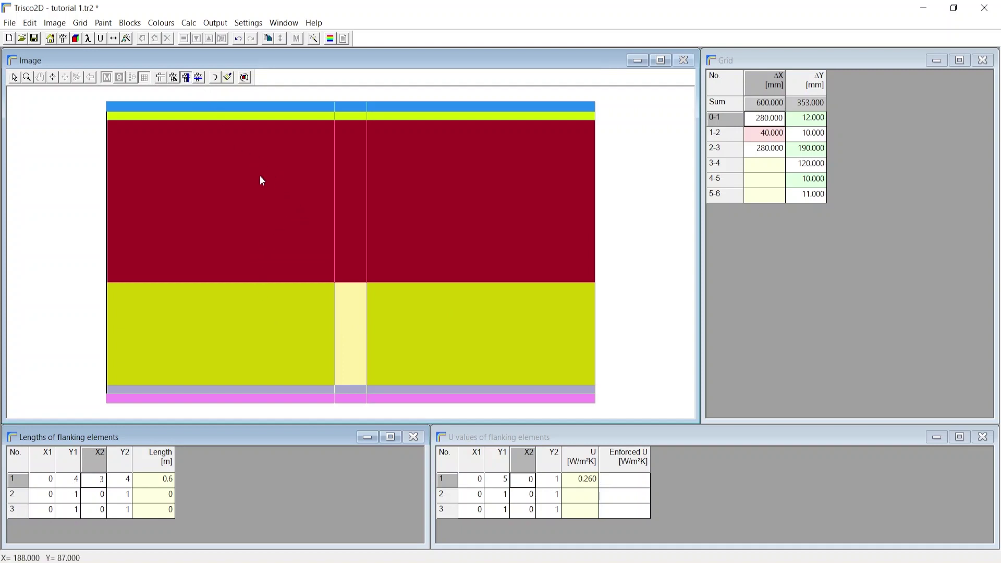
pyautogui.click(273, 192)
pyautogui.click(465, 219)
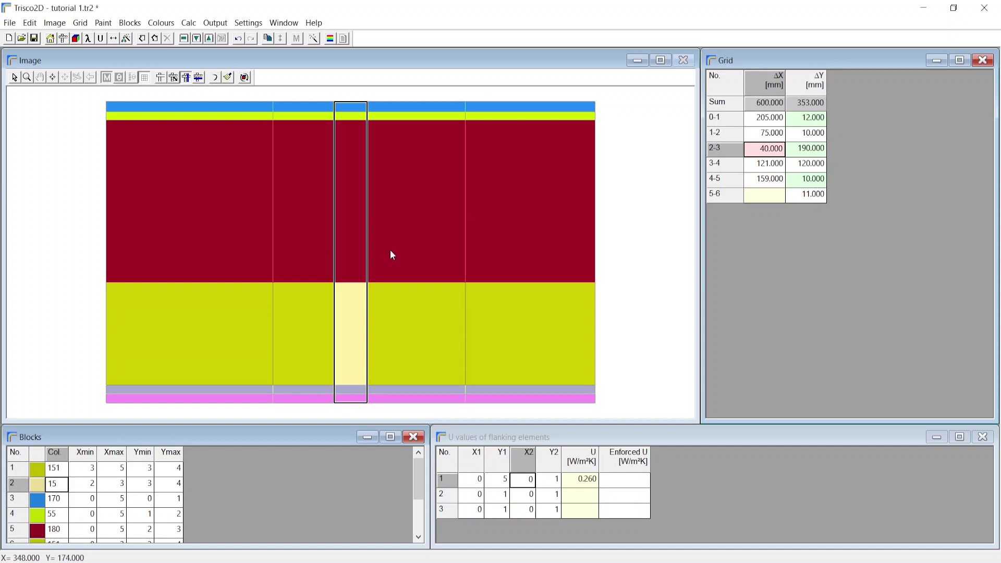
pyautogui.click(79, 22)
pyautogui.click(101, 50)
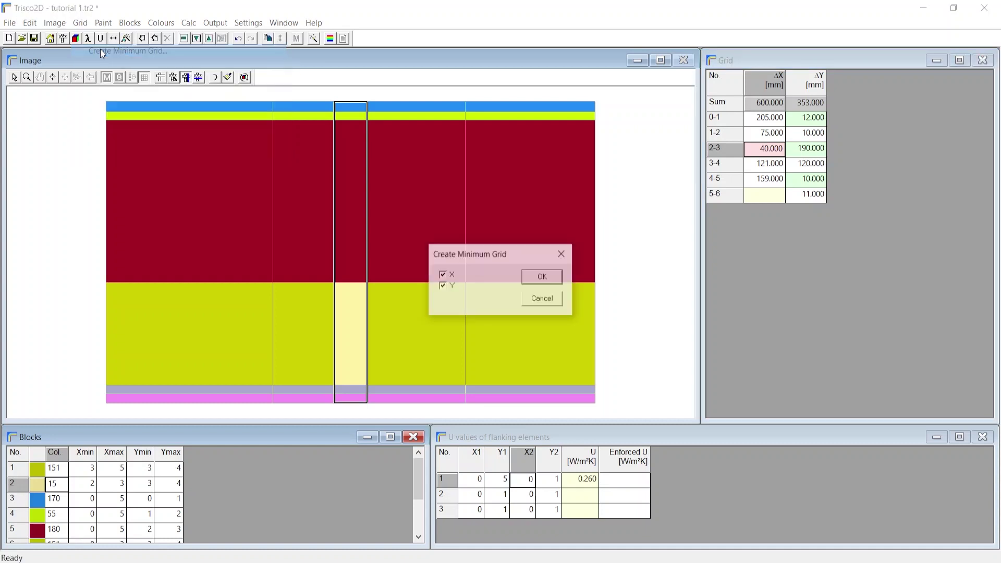
pyautogui.click(545, 281)
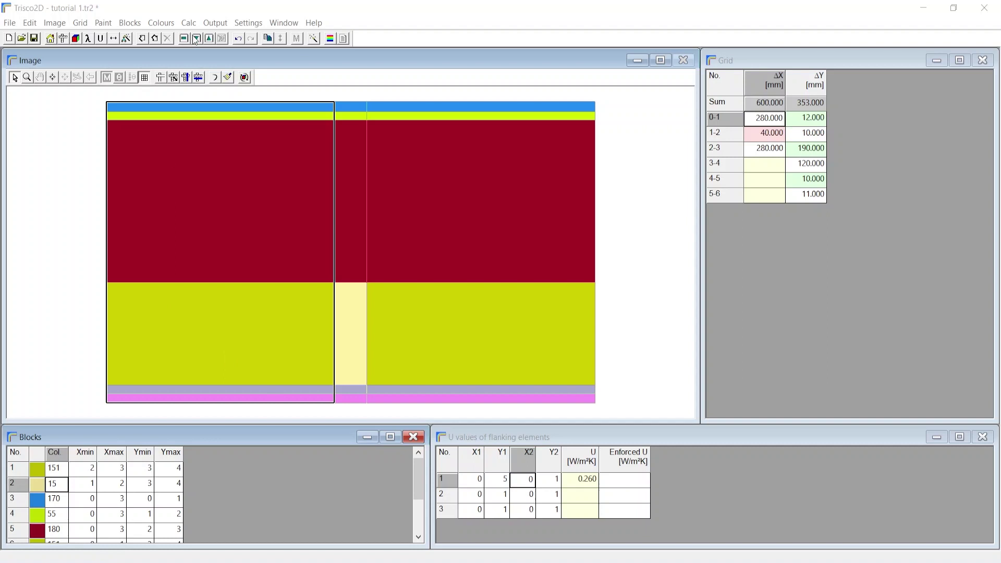
# Step: Run the calculation, accepting auto-split meshes with a 1 mm grid base size
pyautogui.click(310, 42)
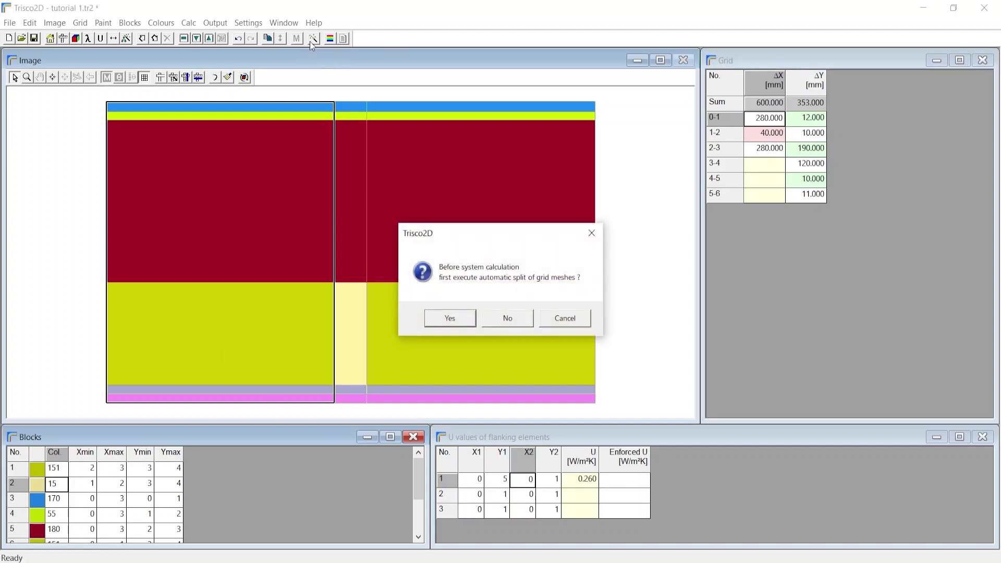
pyautogui.click(451, 320)
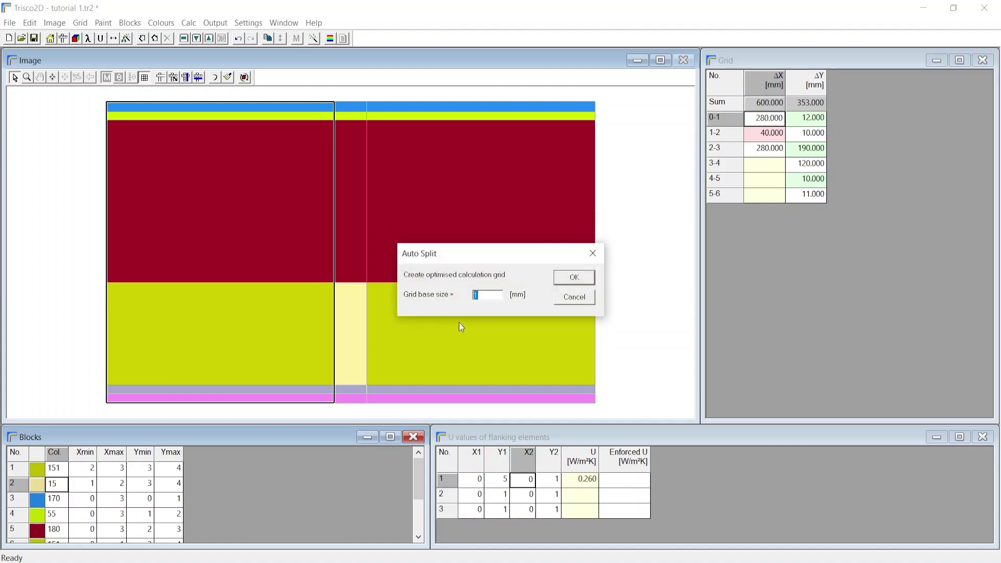
pyautogui.click(482, 298)
pyautogui.click(566, 282)
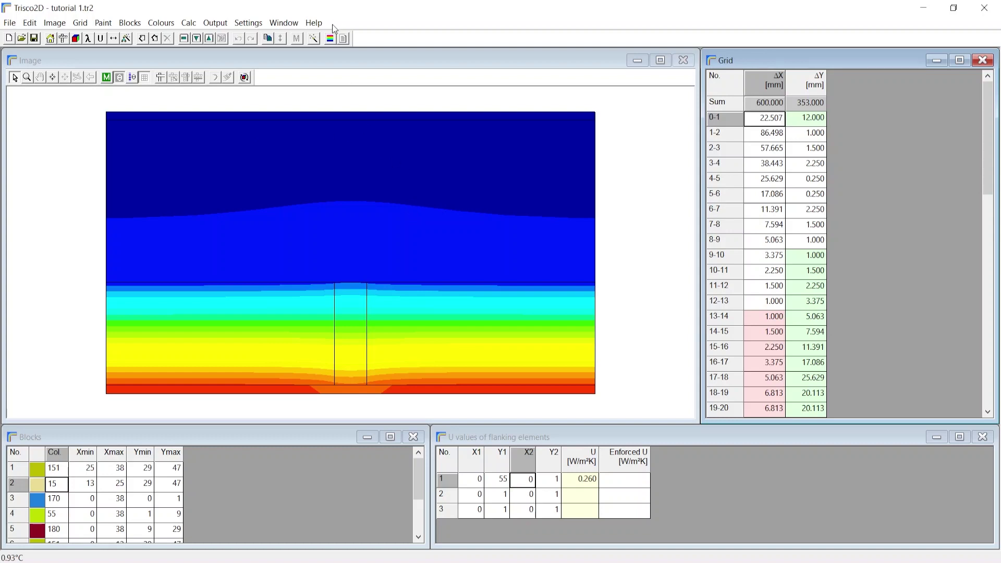
# Step: Display the ψ result of 0.023 W/(m.K), boundary condition bars and isotherm lines
pyautogui.click(329, 40)
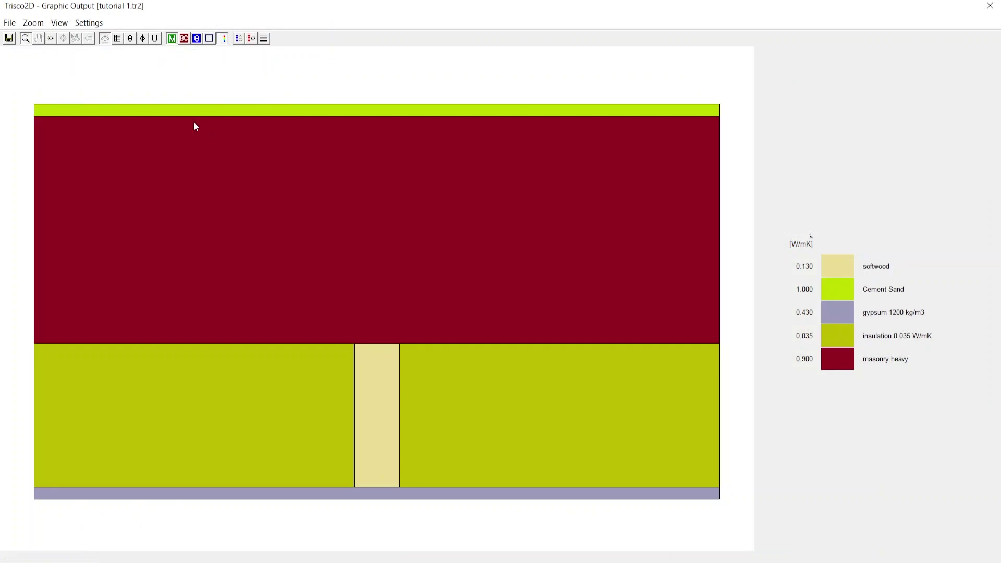
pyautogui.click(196, 38)
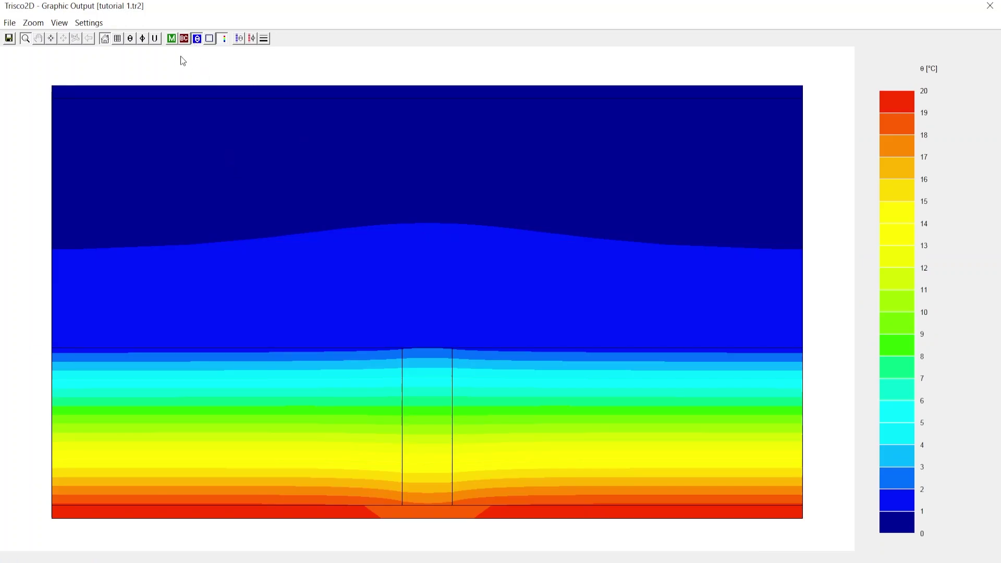
pyautogui.click(156, 39)
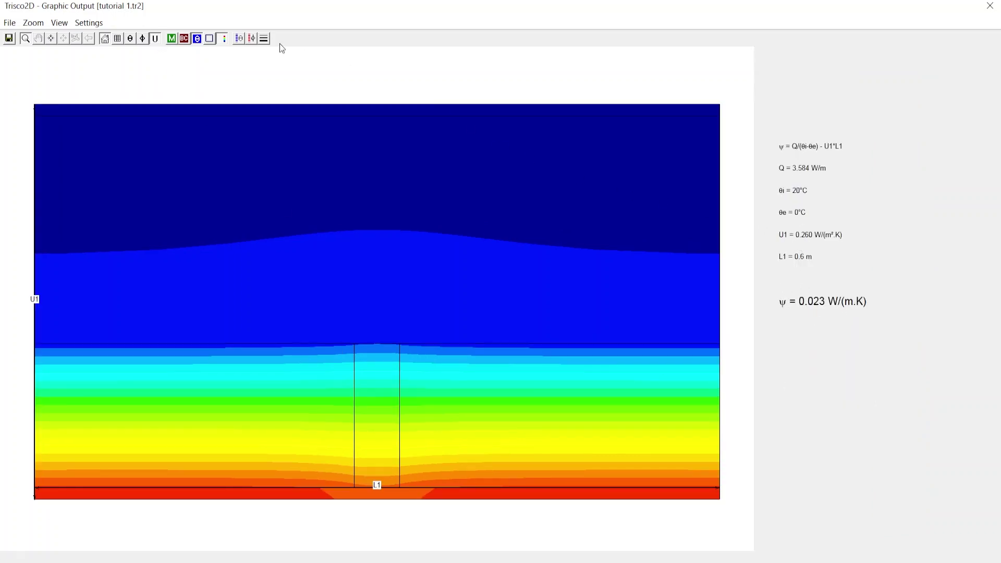
pyautogui.click(184, 39)
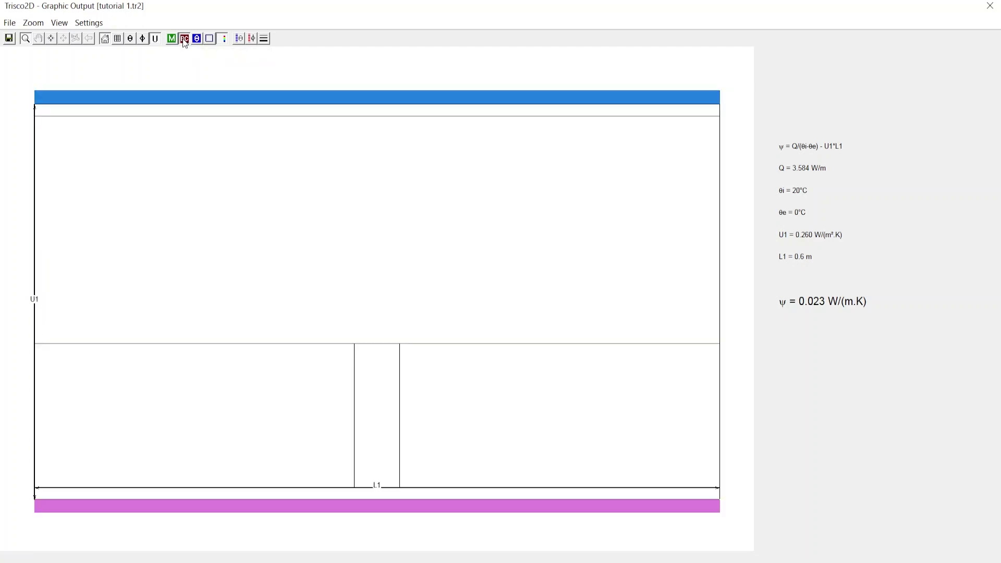
pyautogui.click(130, 38)
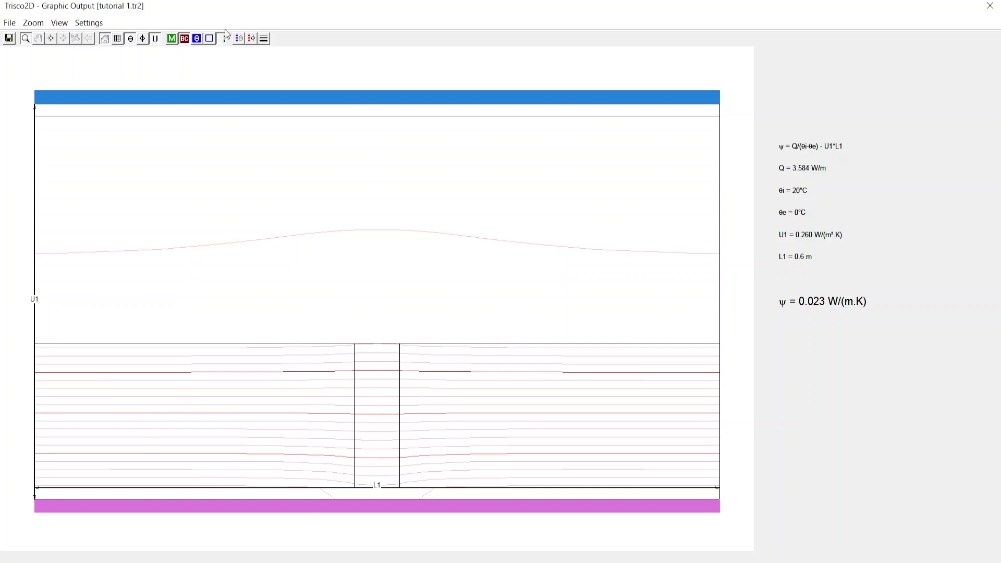
# Step: Keep boundary condition temperatures in the isotherm range and set the single value to 10 °C
pyautogui.click(239, 38)
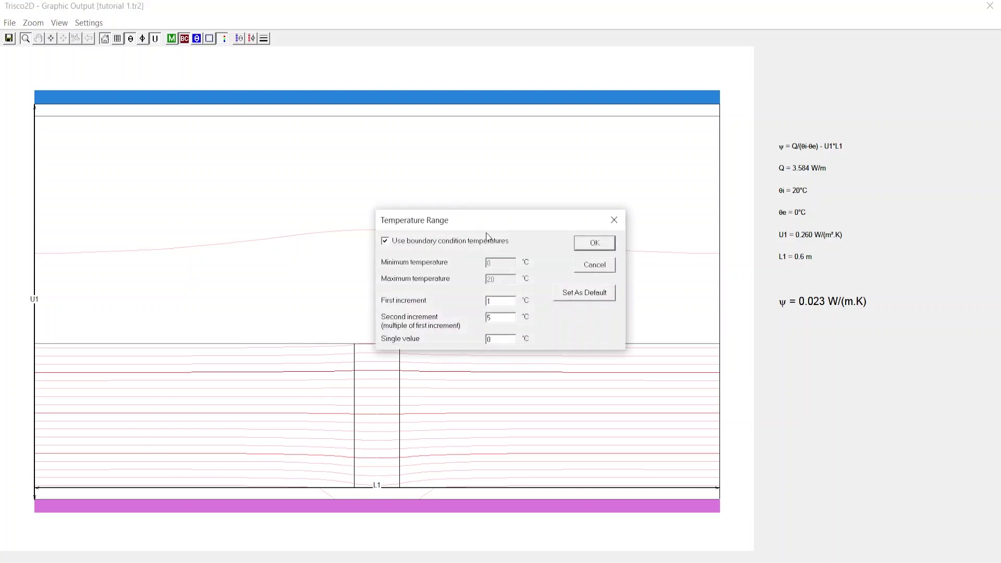
pyautogui.moveTo(486, 223); pyautogui.dragTo(492, 194)
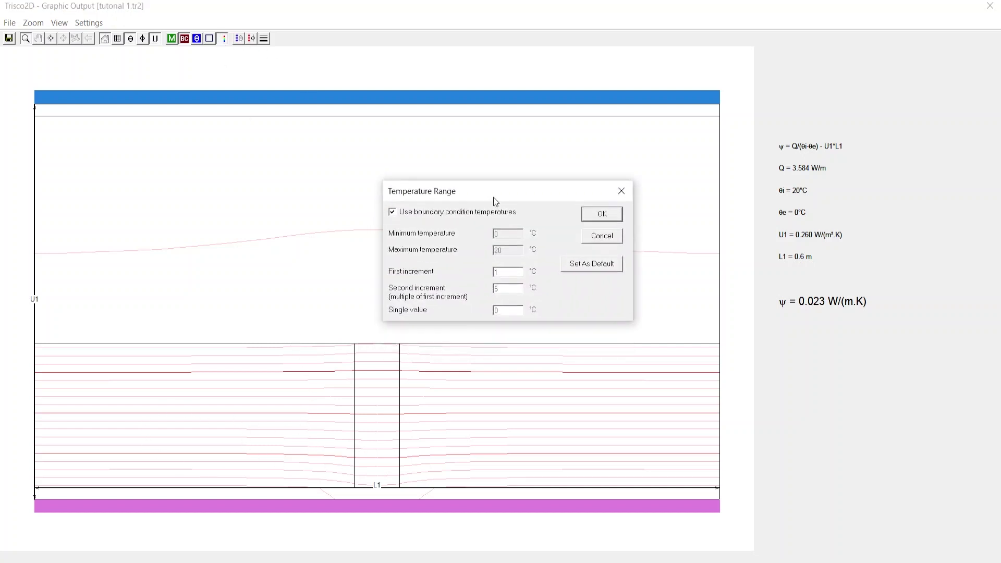
pyautogui.click(401, 211)
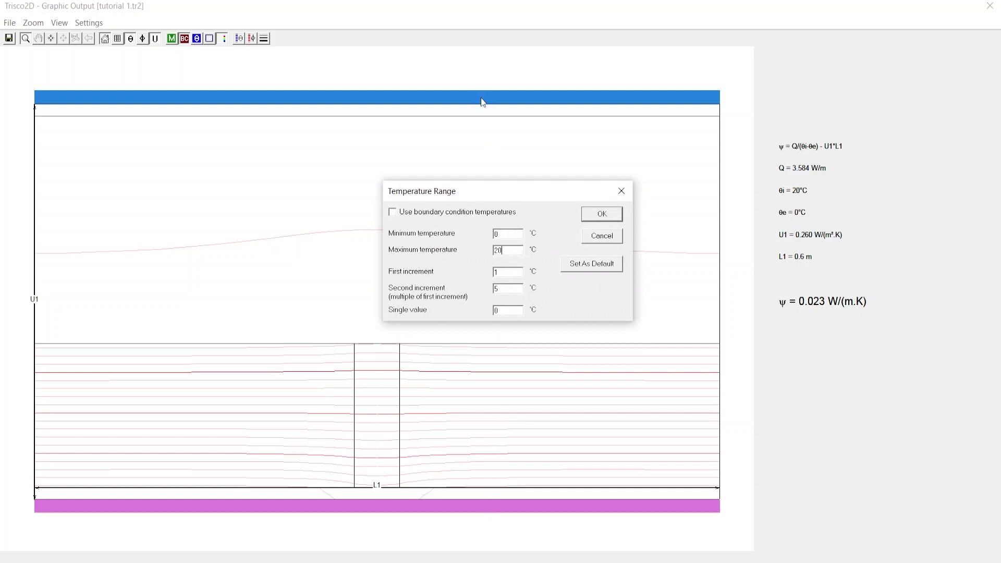
pyautogui.click(394, 212)
pyautogui.press('BackSpace')
pyautogui.write('10')
pyautogui.click(604, 215)
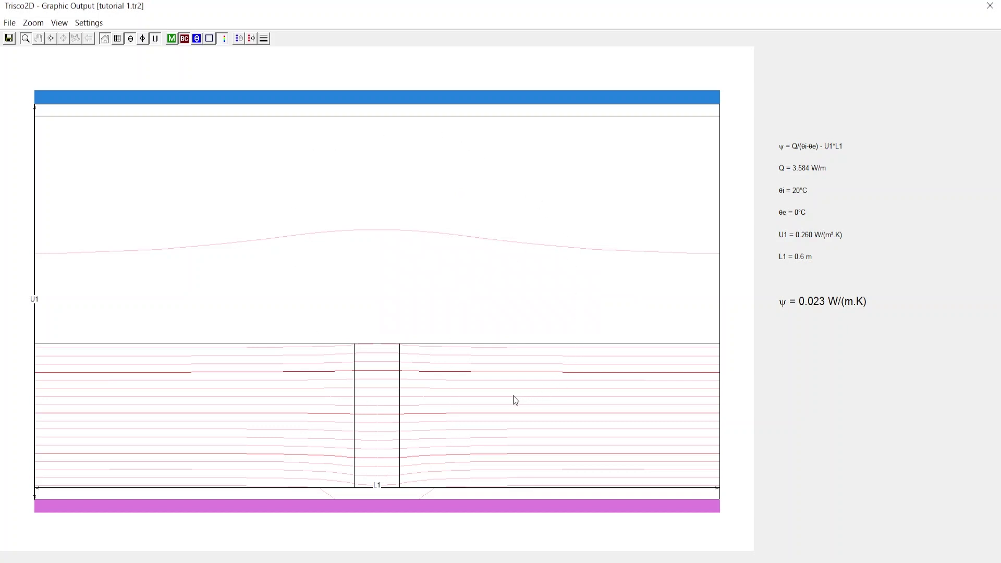
# Step: Style the single-value isotherm bright green with width 2, then show the colour-filled temperature field
pyautogui.click(263, 38)
pyautogui.click(481, 315)
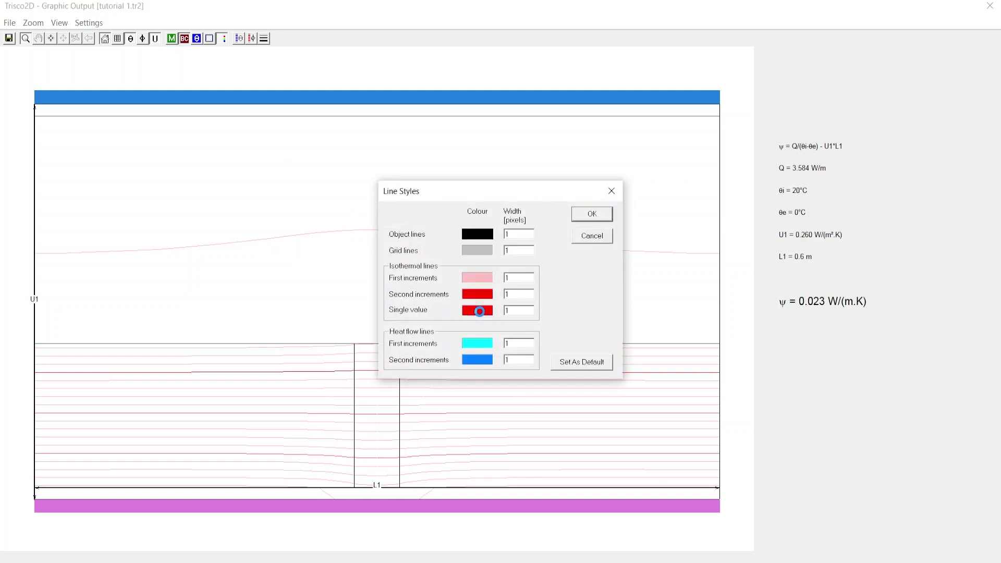
pyautogui.click(472, 242)
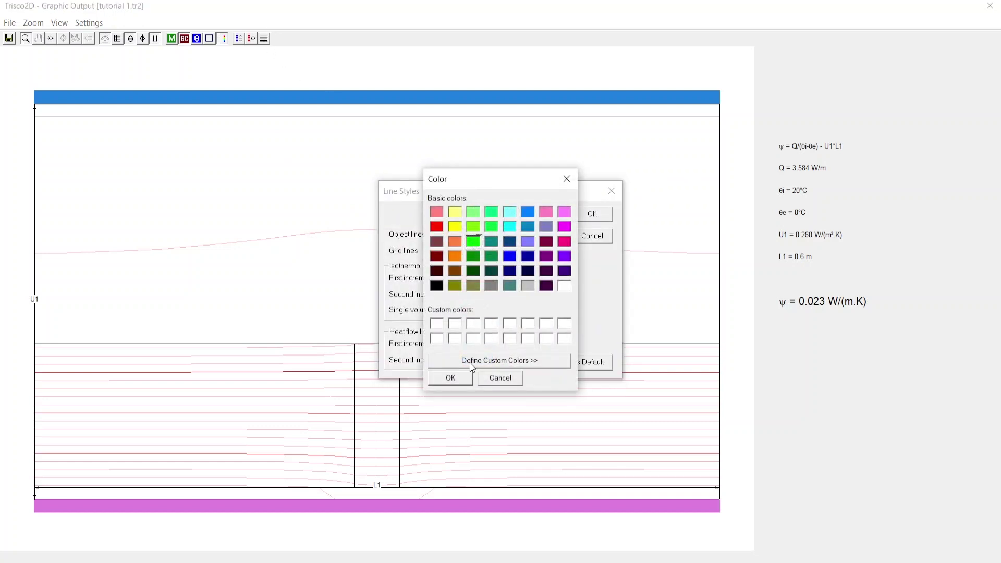
pyautogui.click(454, 380)
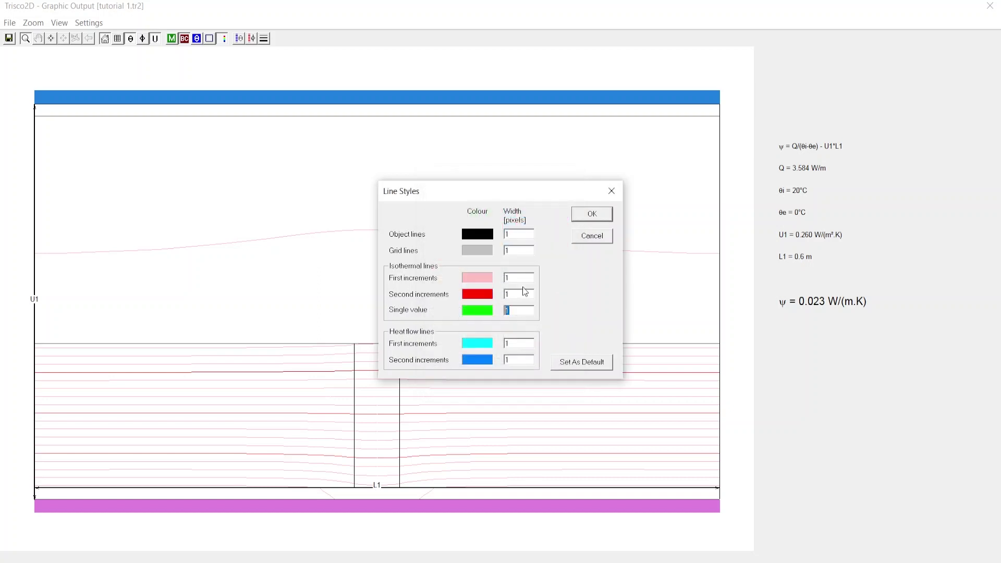
pyautogui.write('2')
pyautogui.click(589, 214)
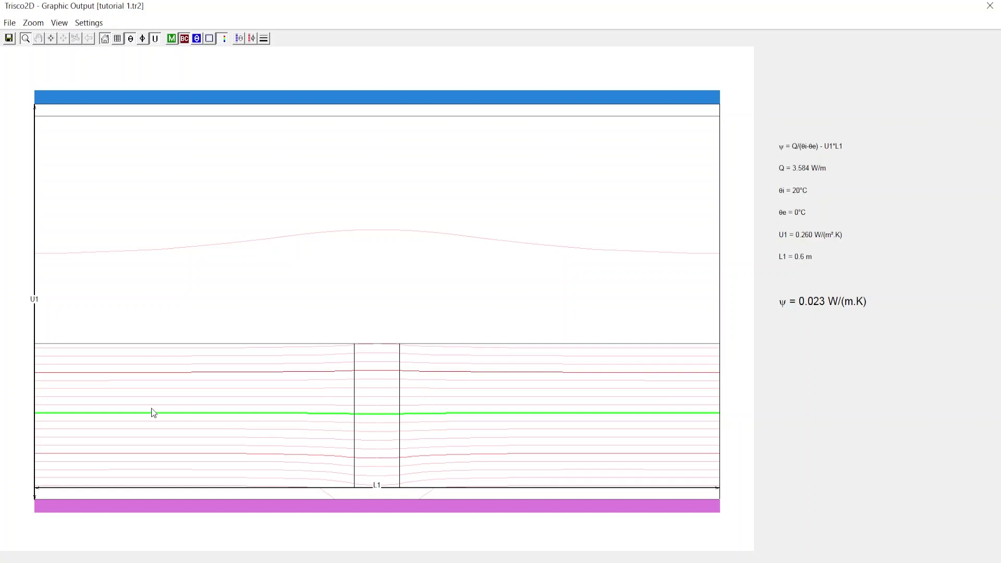
pyautogui.click(197, 39)
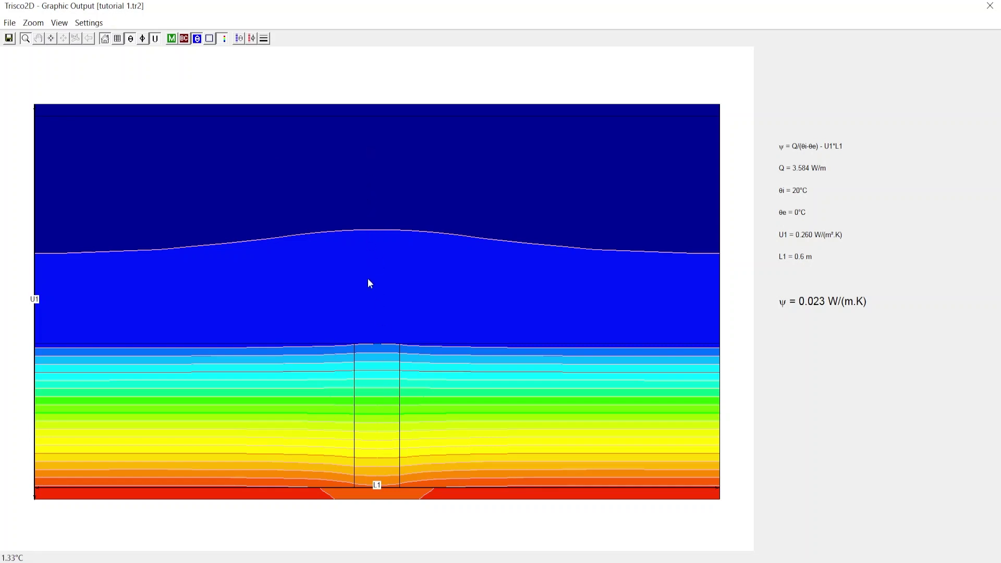
# Step: Replace the isotherms with heat flux lines, then close the graphic output window
pyautogui.click(131, 39)
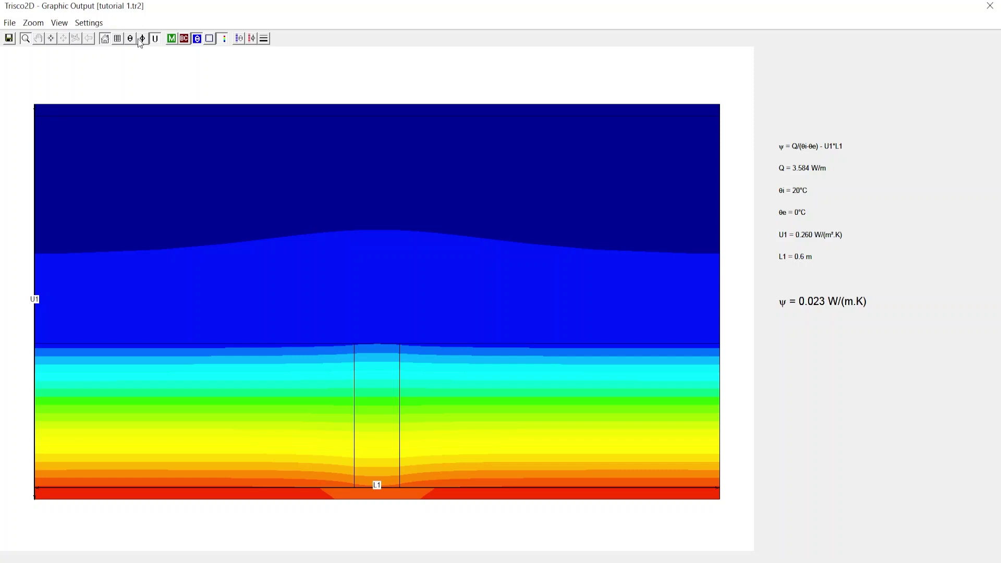
pyautogui.click(143, 40)
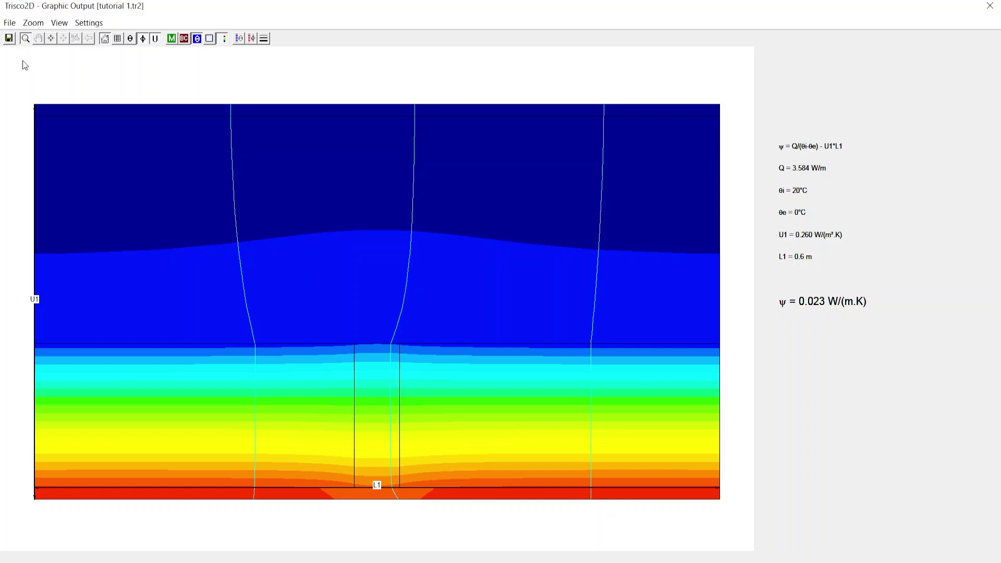
pyautogui.click(989, 5)
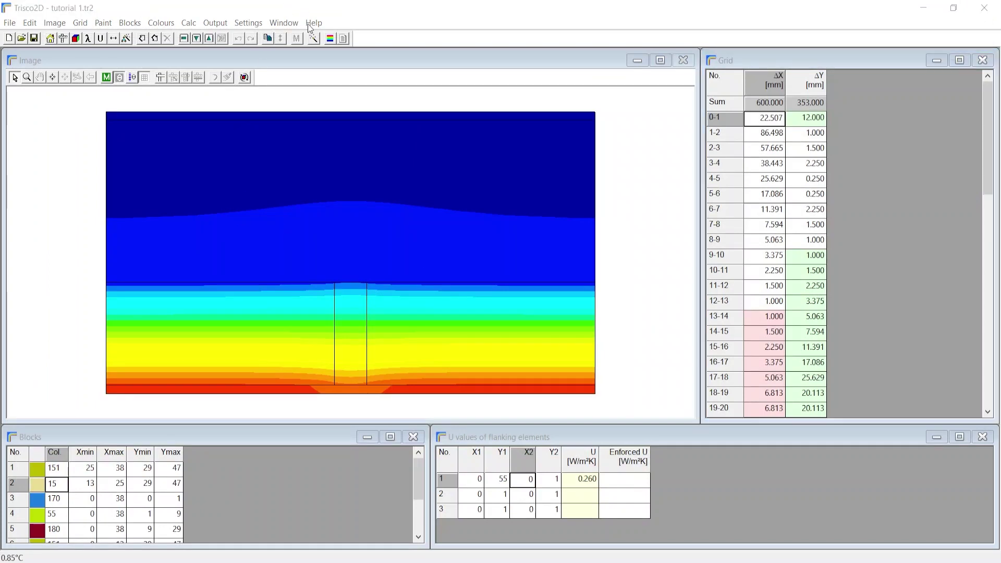
# Step: Open the text output and scroll through the input data listing before returning to results
pyautogui.click(342, 38)
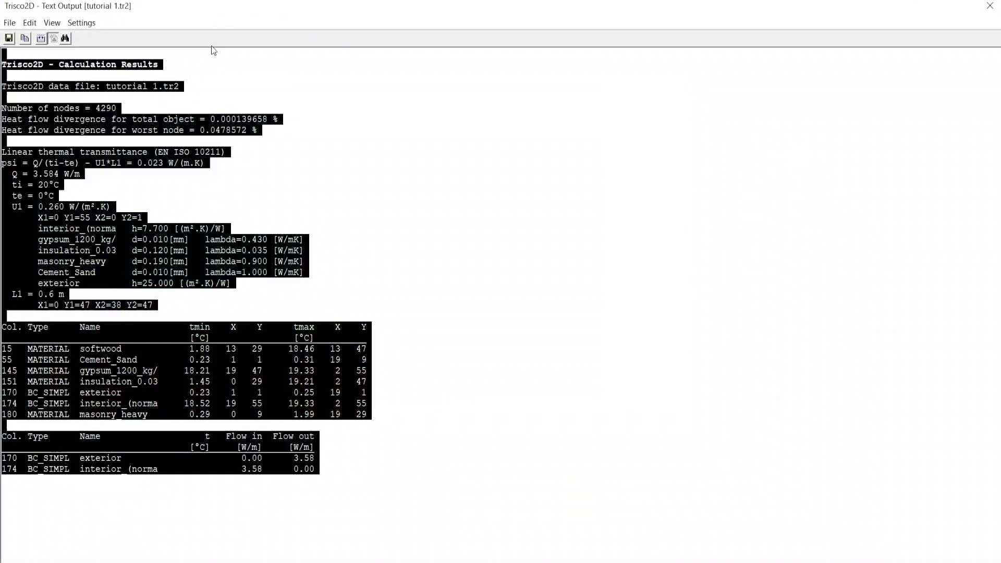
pyautogui.click(42, 40)
pyautogui.scroll(15, 156, 121)
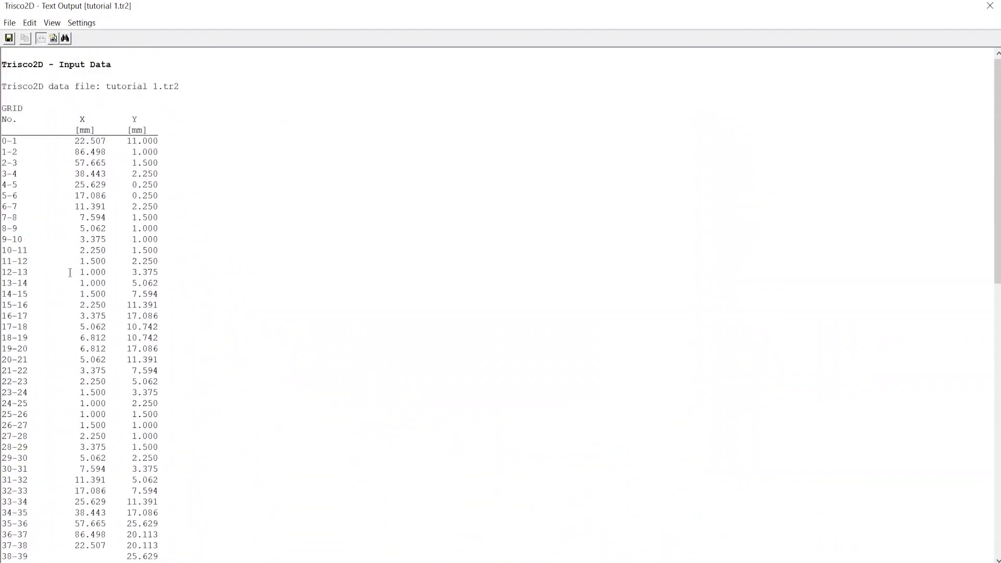
pyautogui.scroll(-18, 70, 272)
pyautogui.scroll(-2, 69, 272)
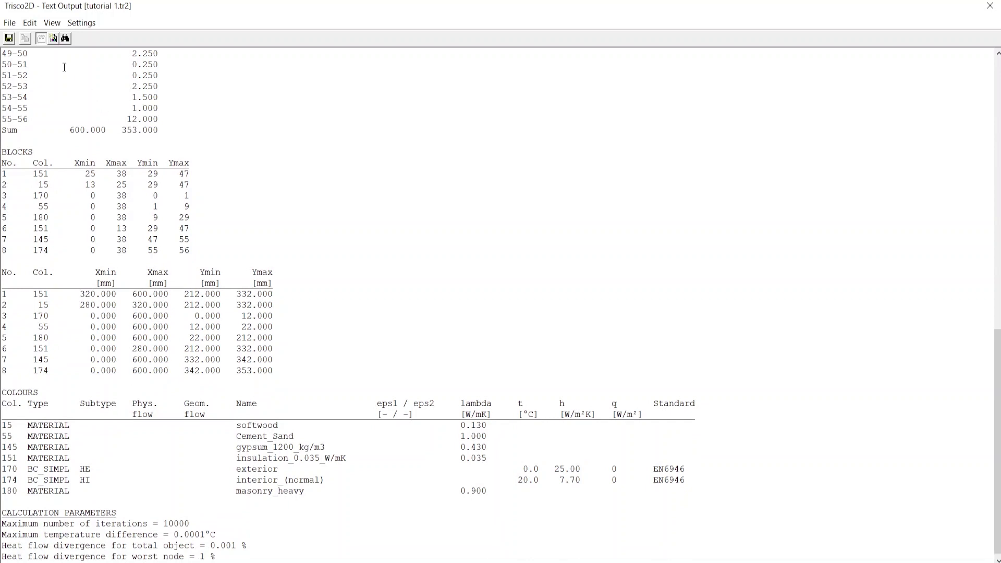
pyautogui.click(53, 38)
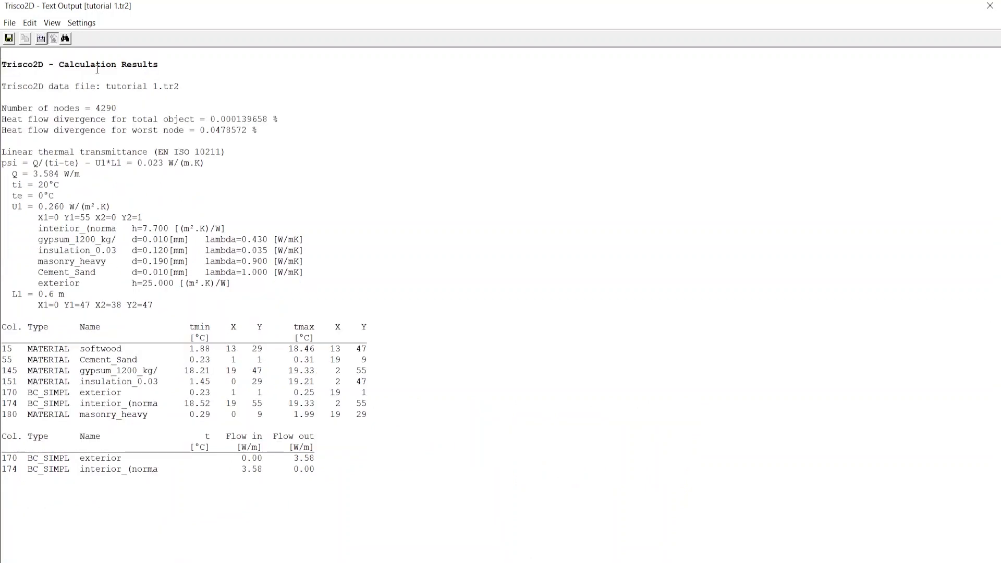
# Step: Highlight the 4290 nodes, the ψ line, the ti, te and U1 values, and L1 = 0.6
pyautogui.doubleClick(123, 107)
pyautogui.click(207, 130)
pyautogui.moveTo(2, 163); pyautogui.dragTo(206, 163)
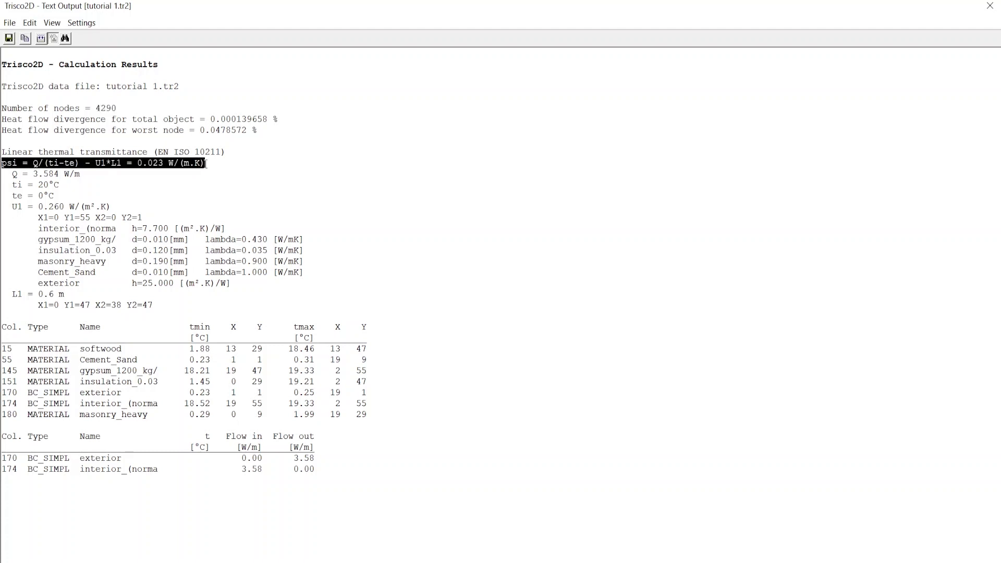
pyautogui.click(205, 175)
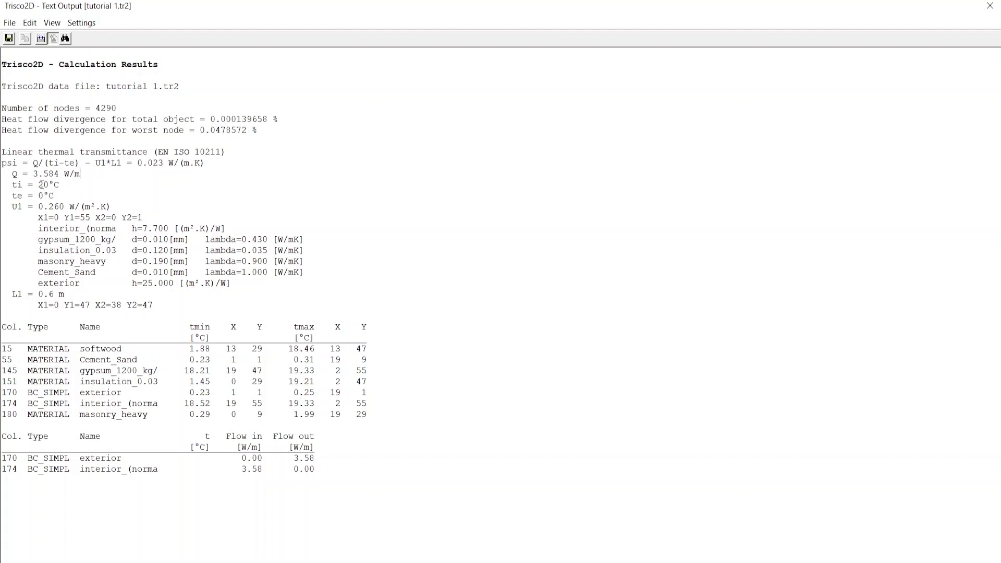
pyautogui.moveTo(41, 184); pyautogui.dragTo(64, 206)
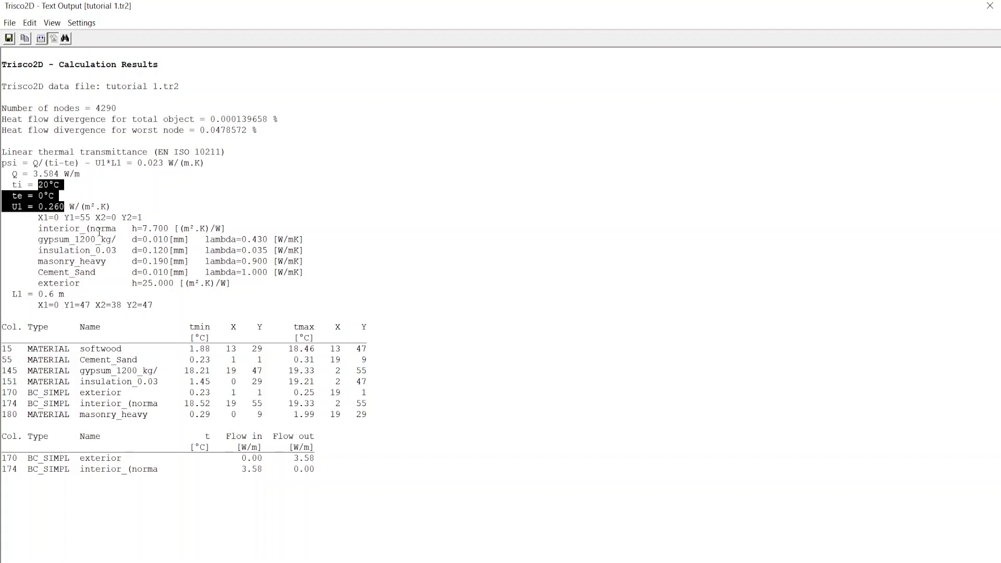
pyautogui.click(96, 230)
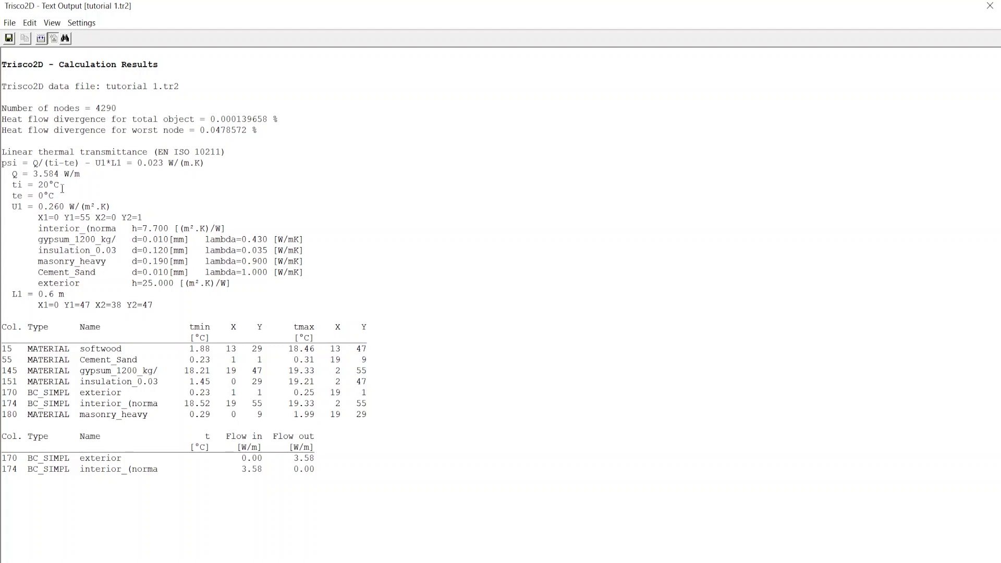
pyautogui.moveTo(39, 207); pyautogui.dragTo(54, 207)
pyautogui.click(59, 207)
pyautogui.moveTo(39, 295); pyautogui.dragTo(55, 294)
pyautogui.click(56, 295)
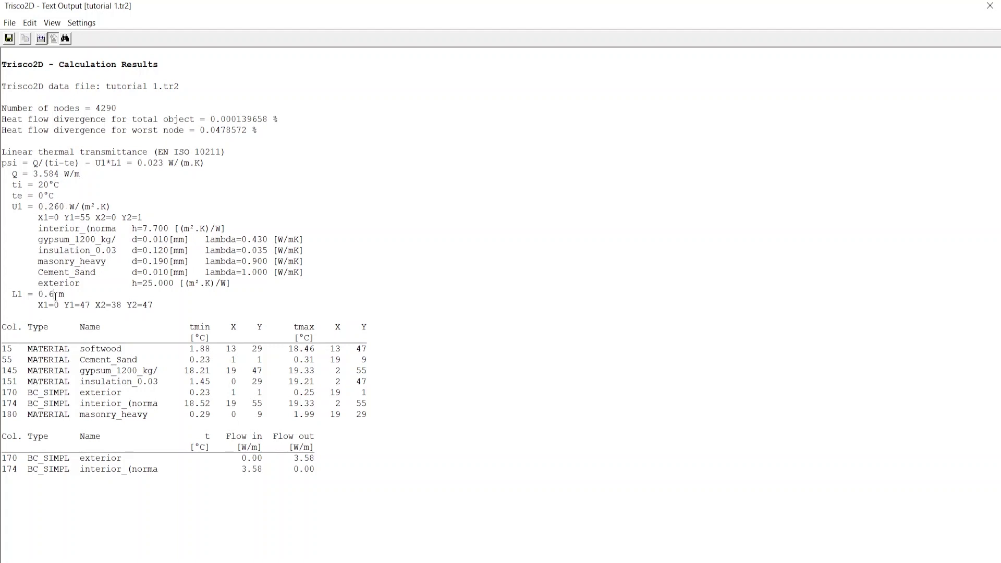